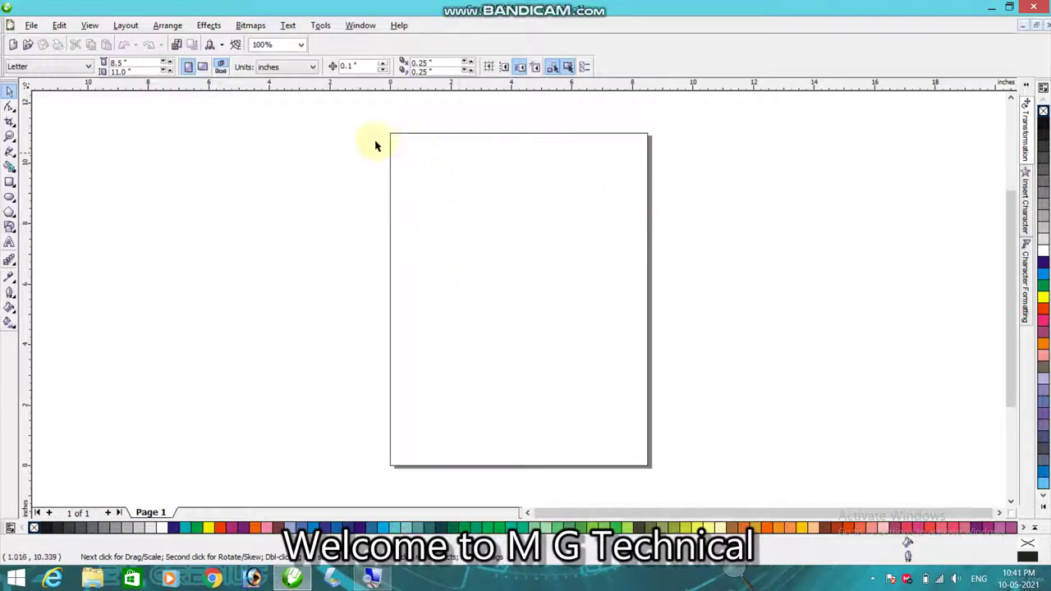
left_click(37, 70)
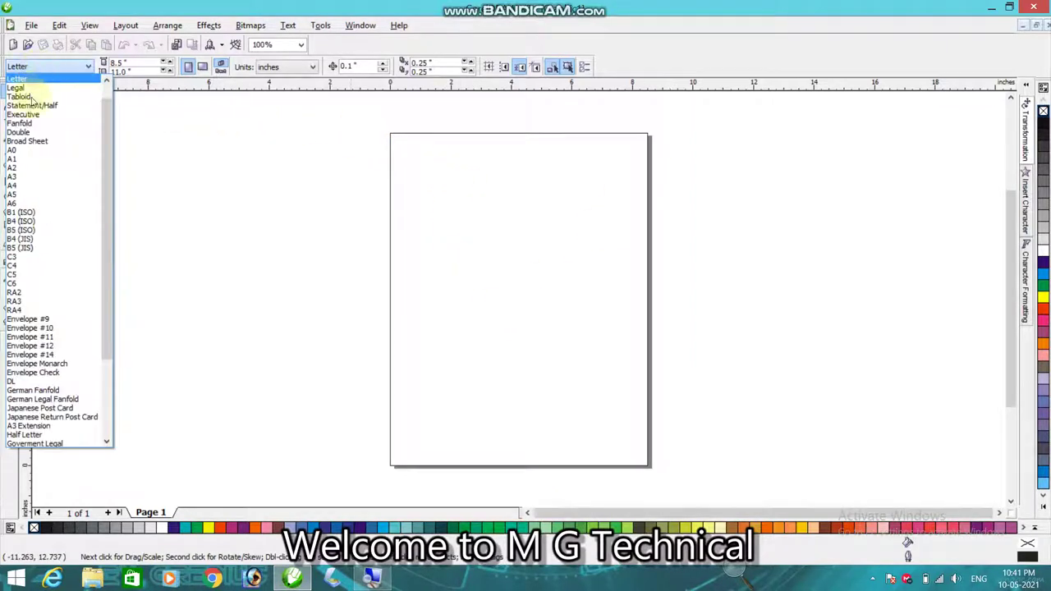
left_click(267, 189)
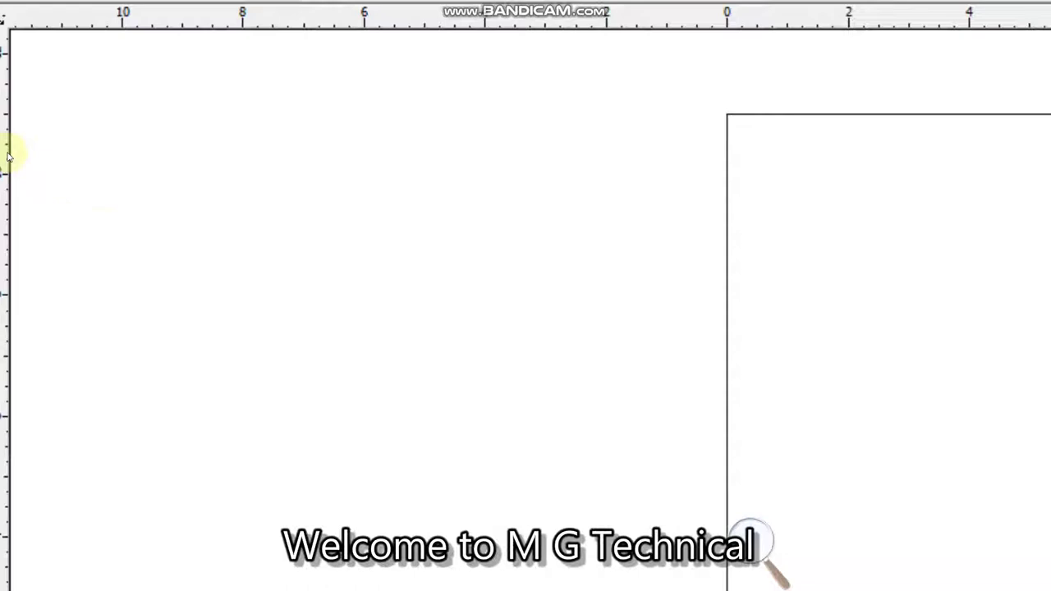
Draw a tall, narrow ellipse about 0.95 in wide and 6.47 in high near the center of the page
key("F7")
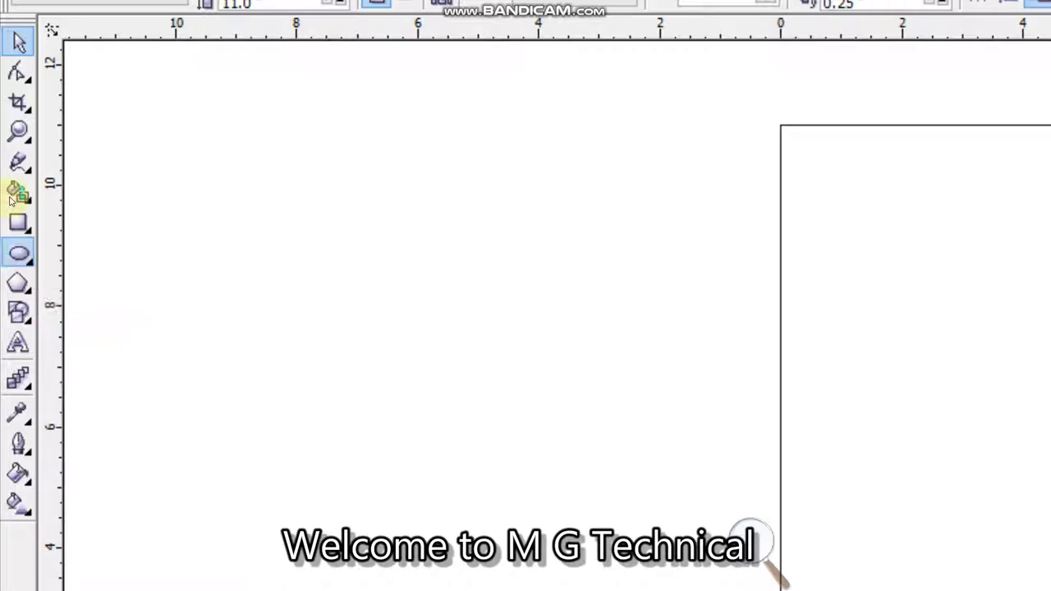
key("F7")
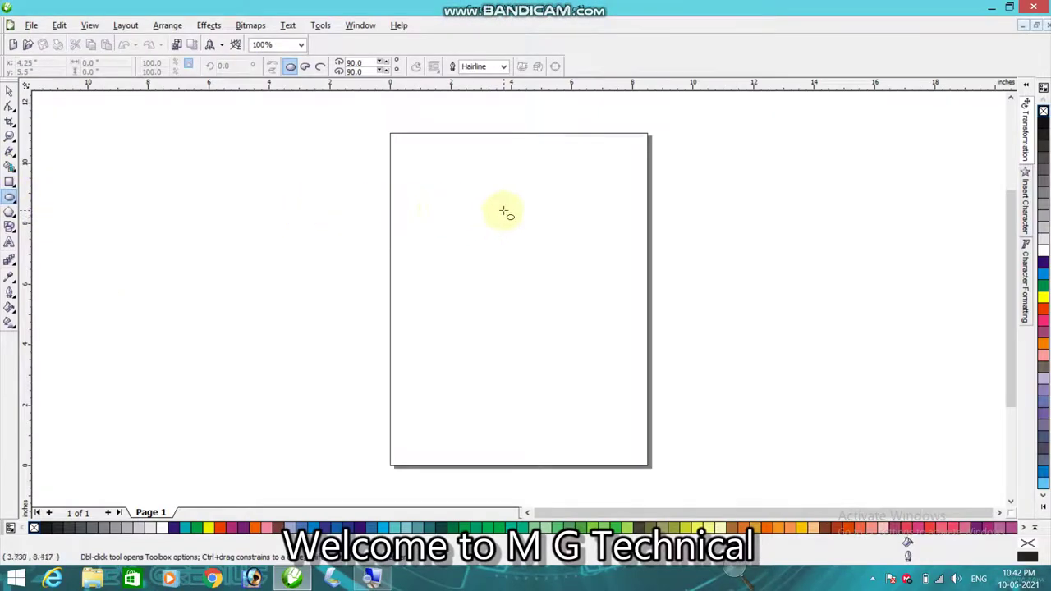
mouse_move(503, 210)
left_mouse_down()
mouse_move(537, 358)
mouse_move(534, 408)
left_mouse_up()
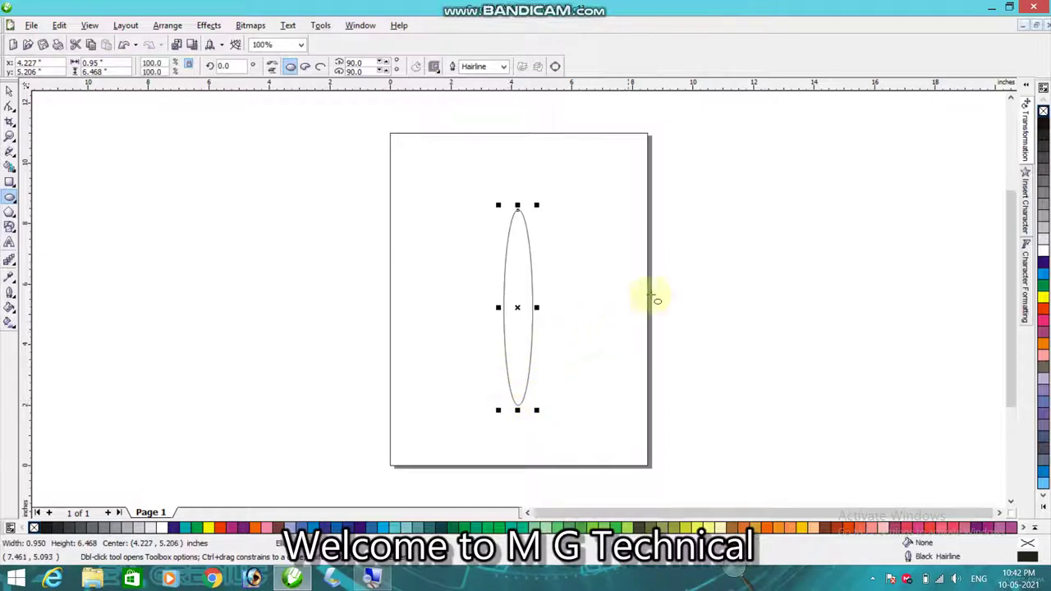
Fill the ellipse with yellow
left_click(1043, 299)
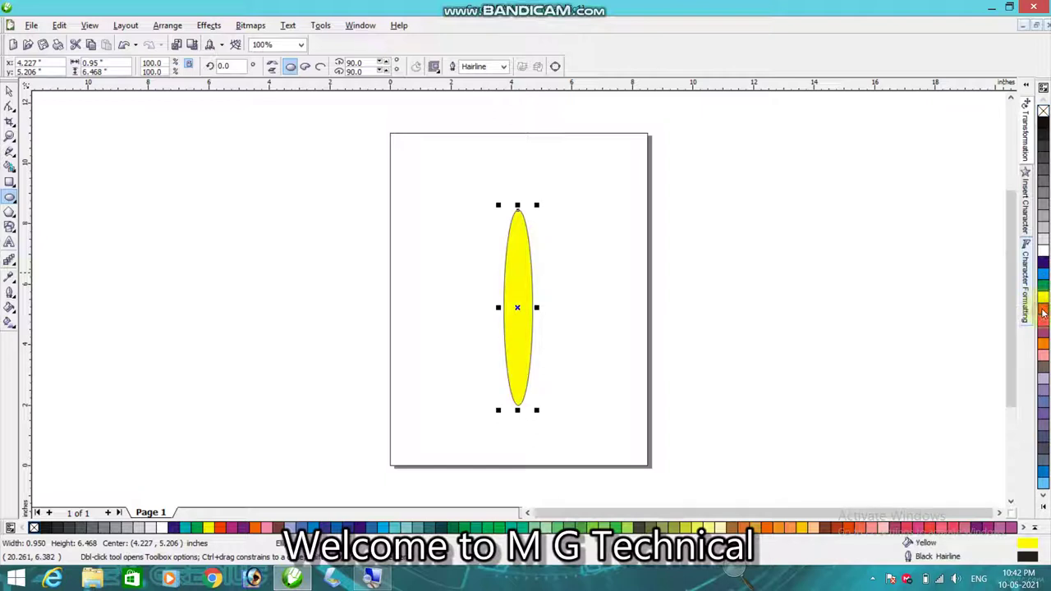
left_click(1043, 313)
left_click(1044, 298)
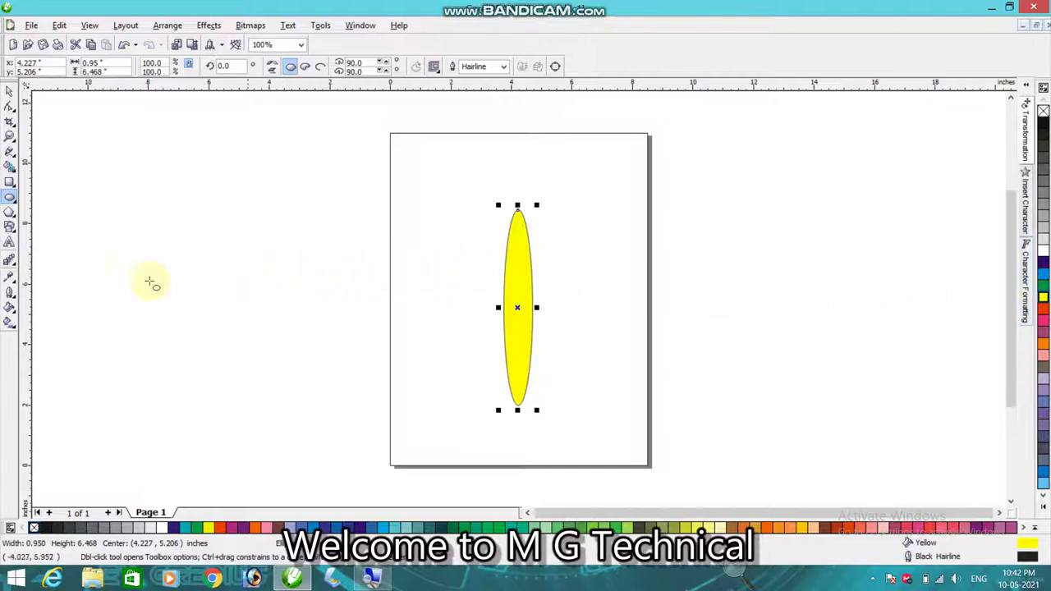
Open the Fountain Fill settings for the ellipse and switch the color blend to Custom
left_click(13, 330)
left_click(9, 309)
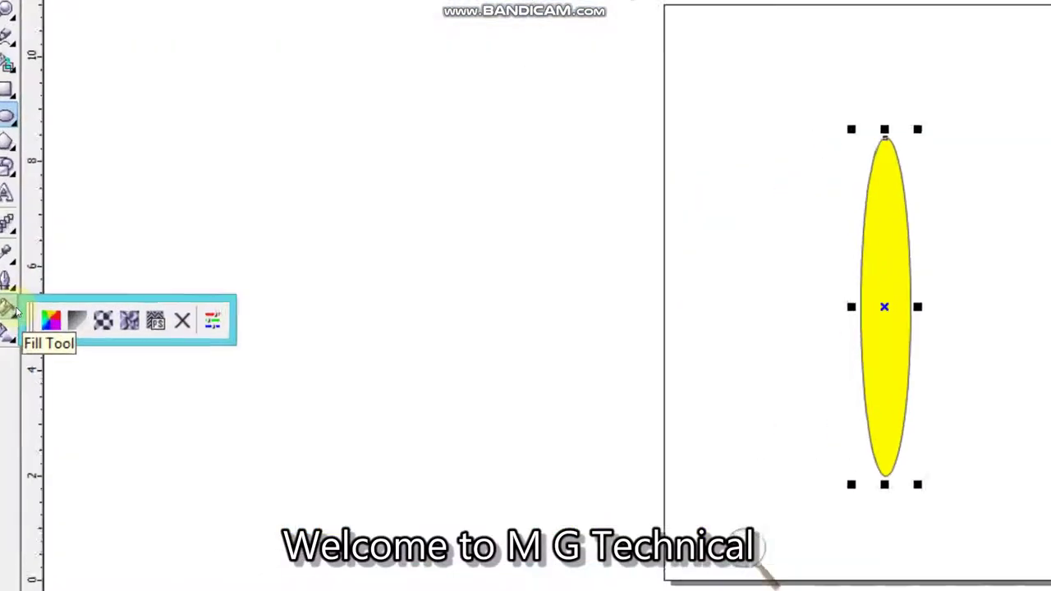
left_click(11, 312)
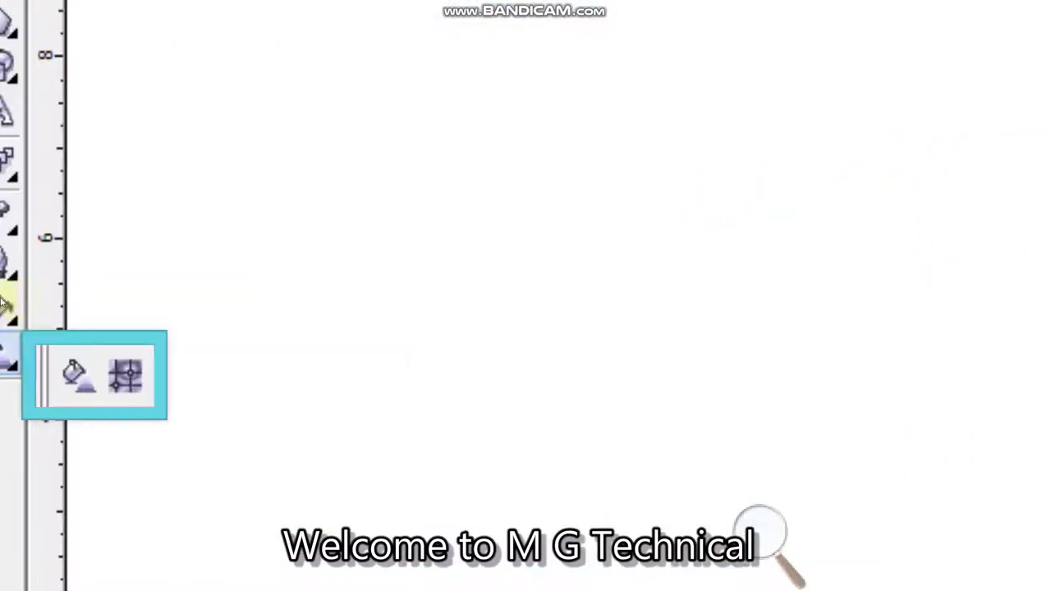
left_click(10, 312)
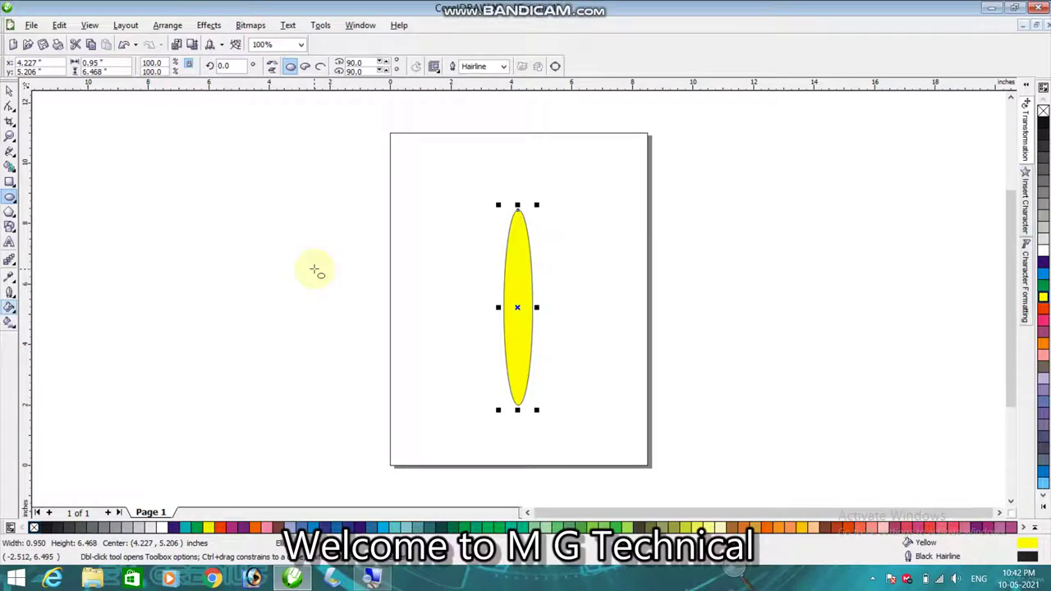
key("F11")
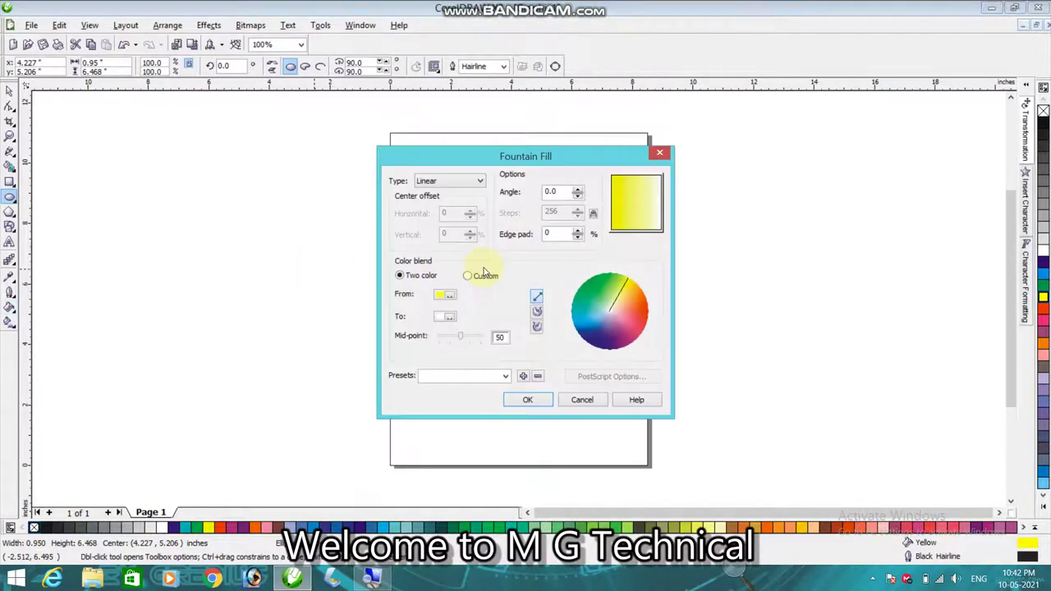
left_click_drag(551, 164, 770, 160)
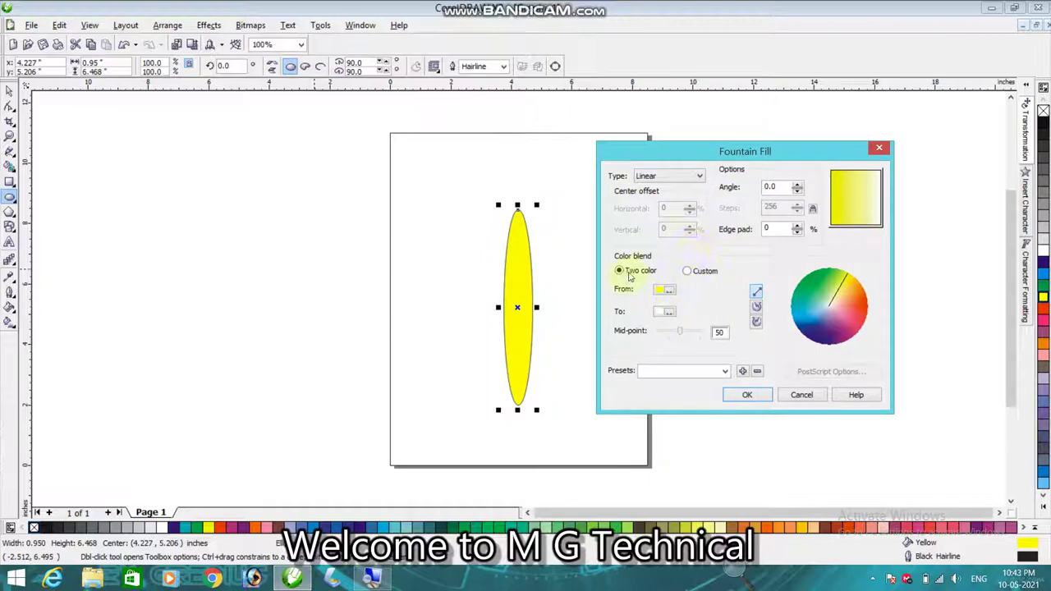
left_click(688, 272)
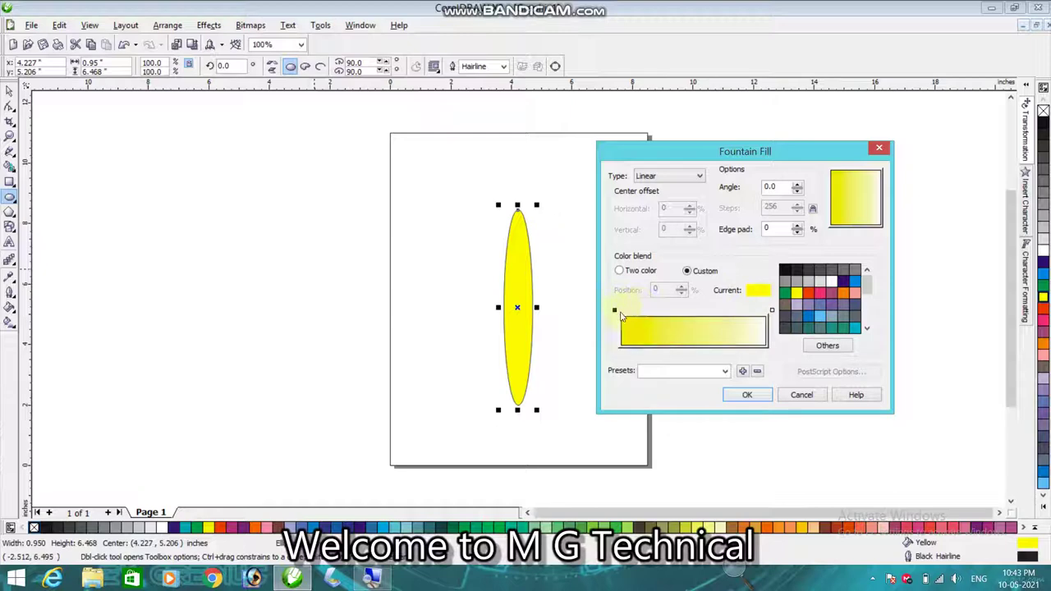
Add a blue color stop at 35% and an orange-red color stop at 70% to the linear gradient
double_click(672, 310)
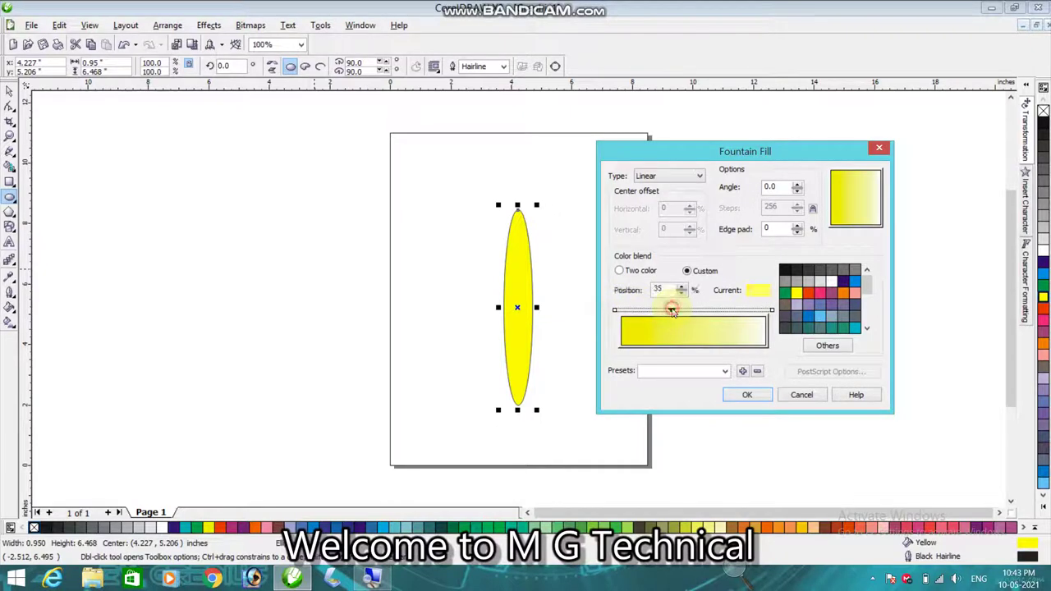
left_click(854, 283)
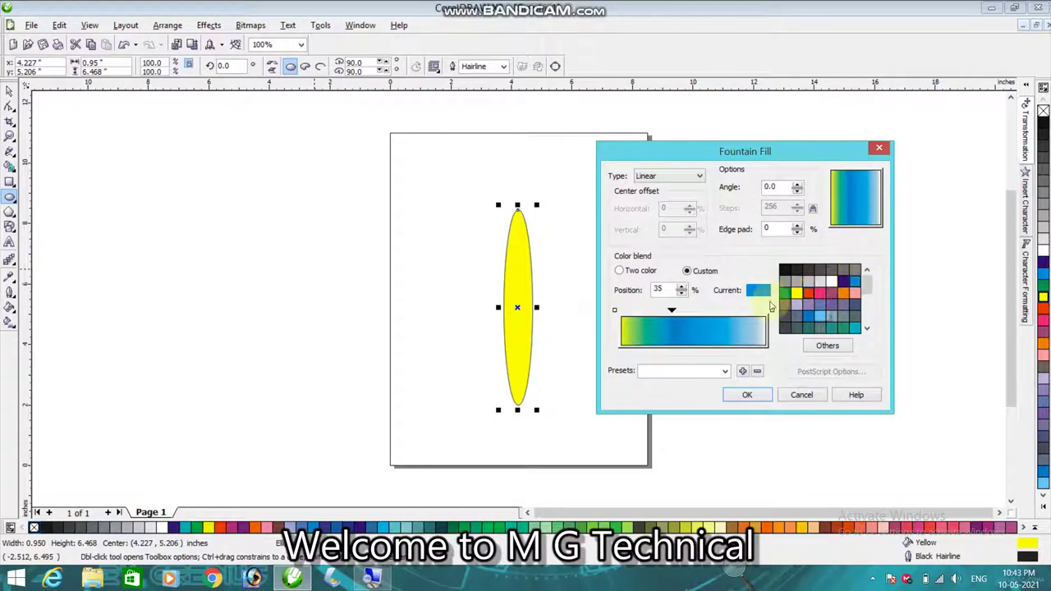
double_click(722, 310)
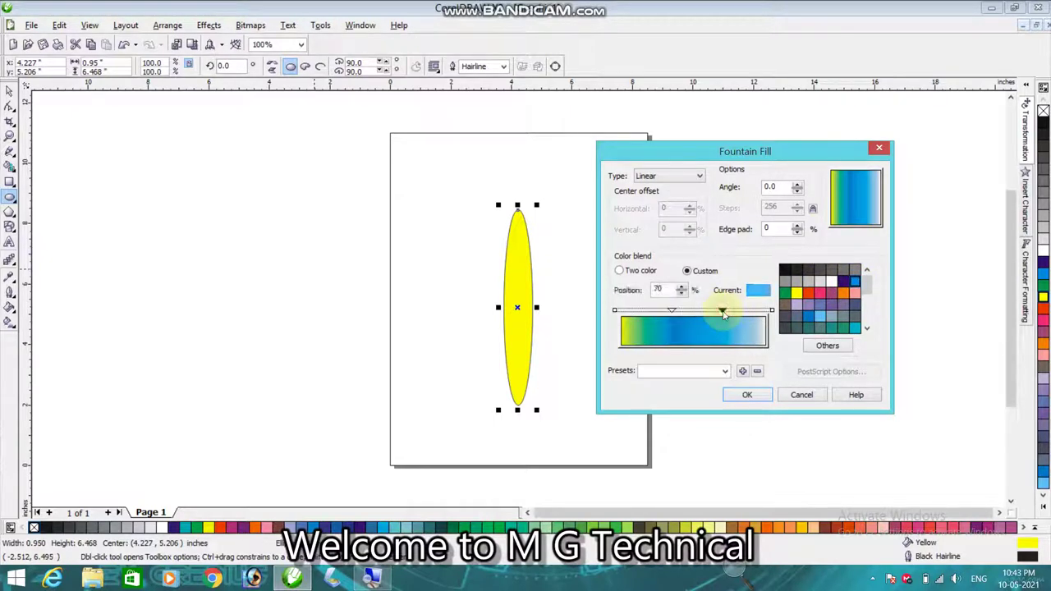
left_click(809, 292)
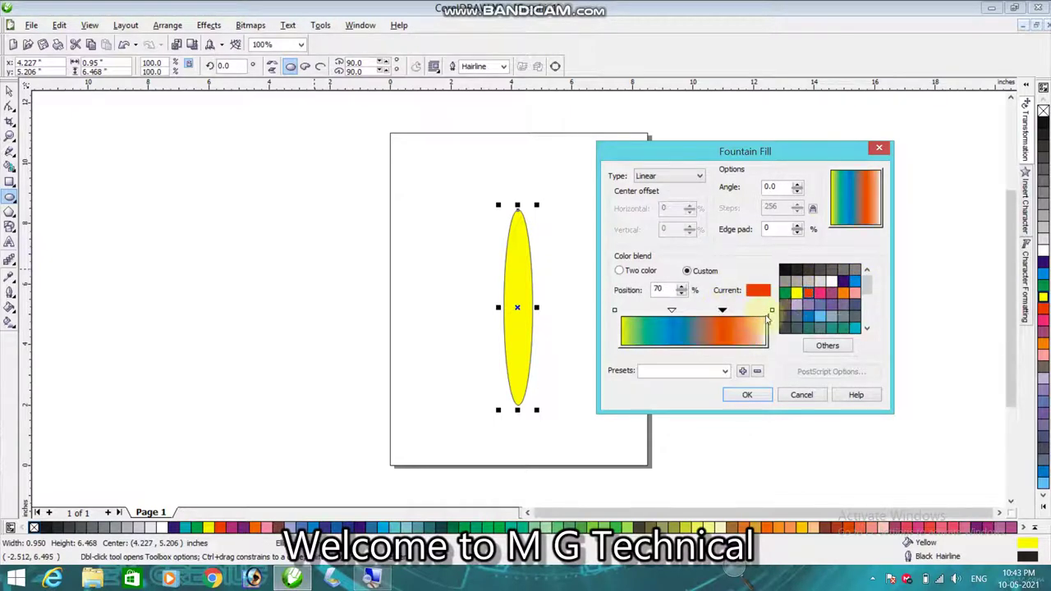
Set the gradient's end color to green and apply the fountain fill to the ellipse
left_click(771, 311)
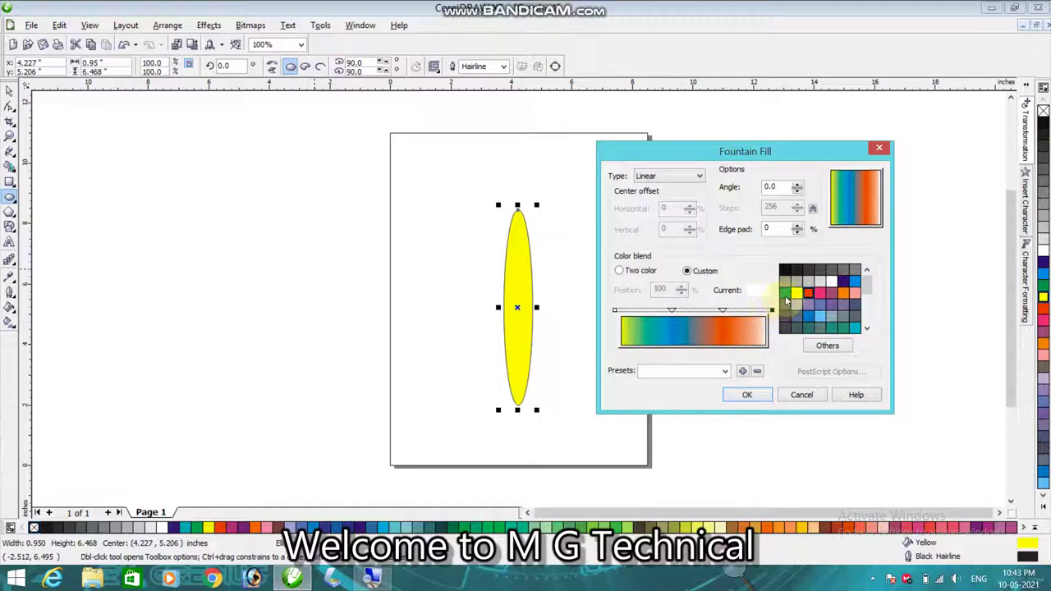
left_click(786, 299)
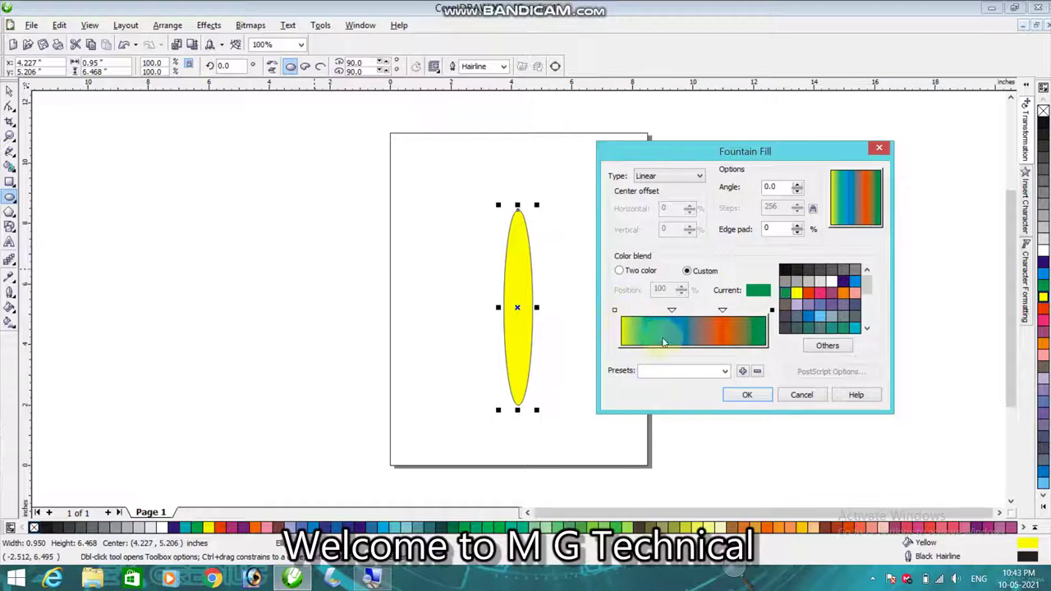
left_click(745, 396)
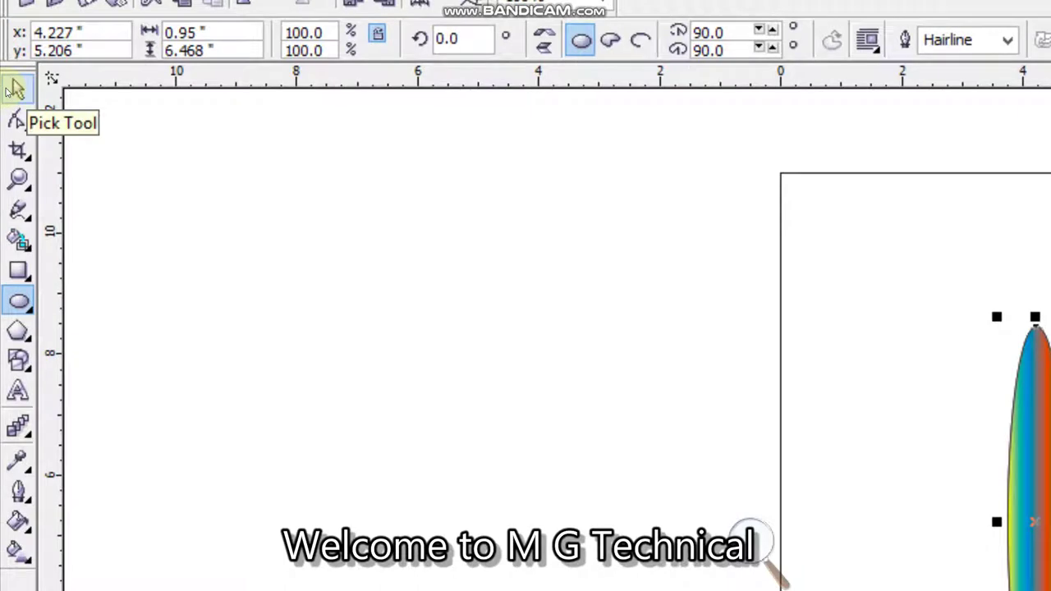
Create a copy of the gradient ellipse rotated slightly clockwise about its center
left_click(17, 88)
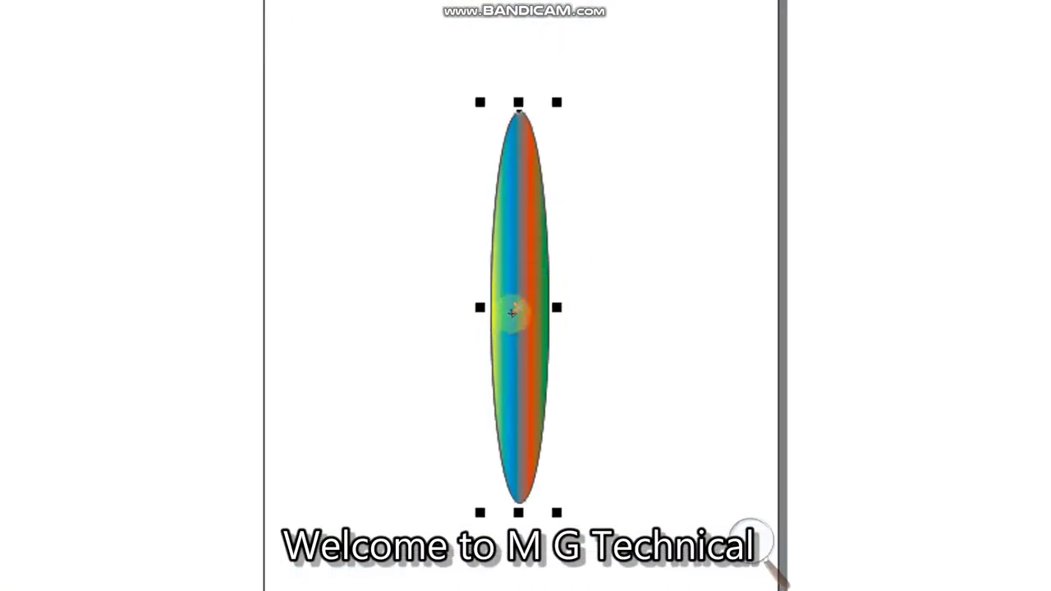
left_click(516, 308)
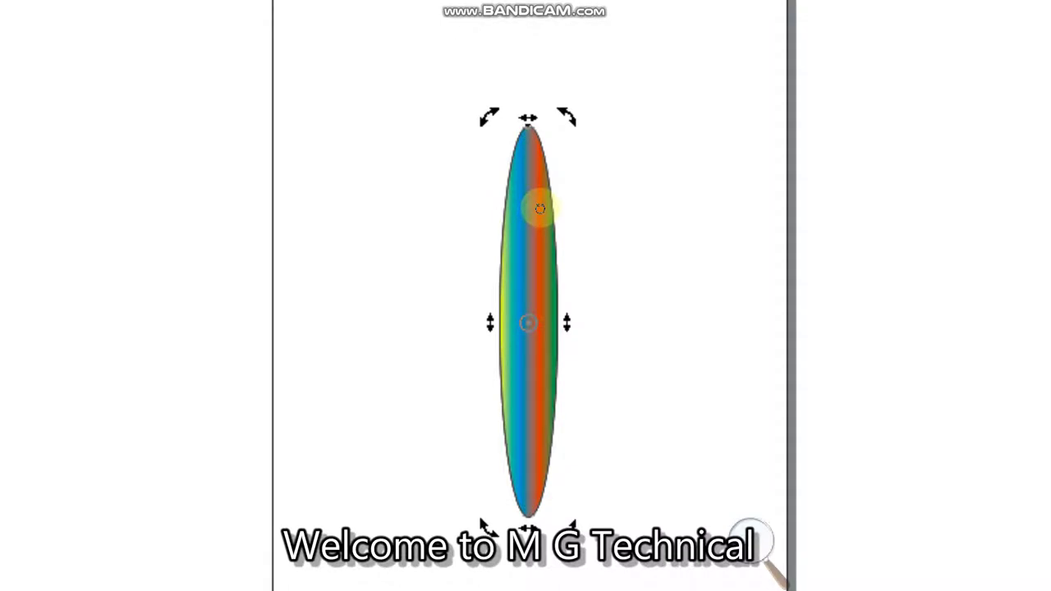
left_click_drag(539, 208, 562, 222)
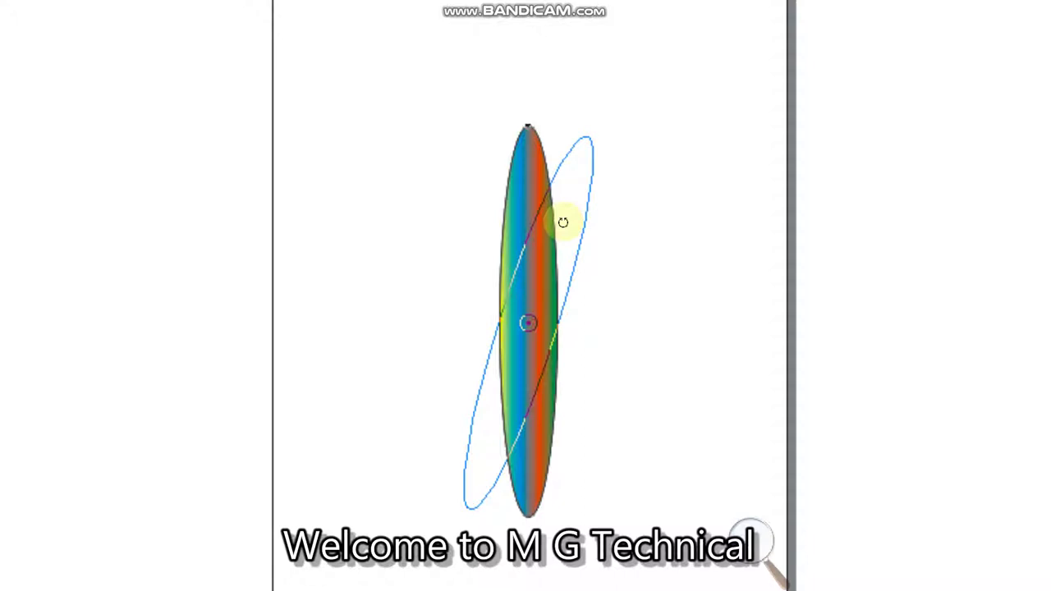
left_click_drag(563, 222, 564, 225)
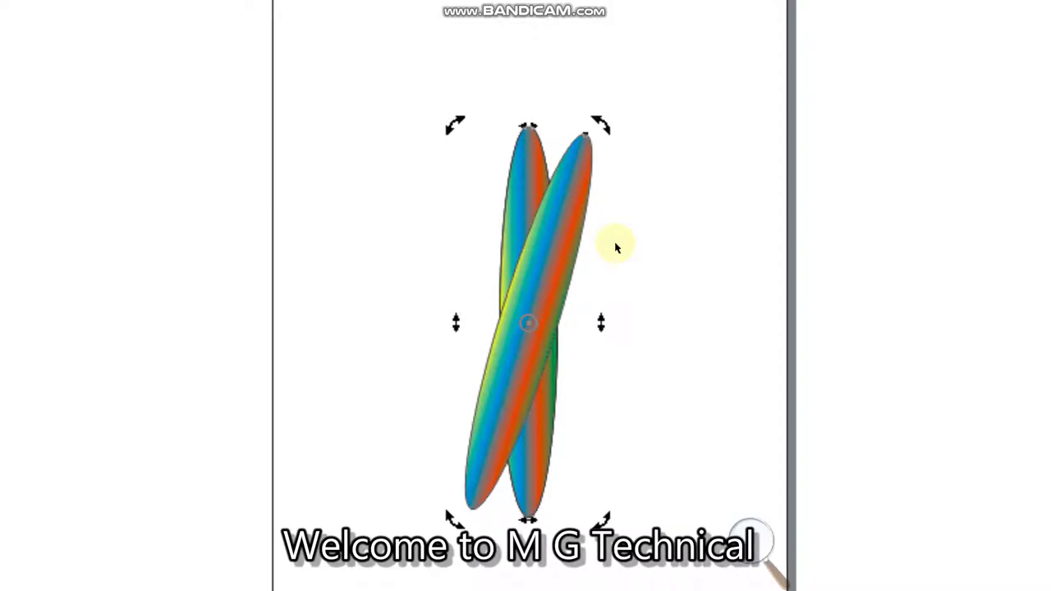
Repeat the rotated duplication until the ellipses form a full round flower
key("ctrl+d")
key("bracketright")
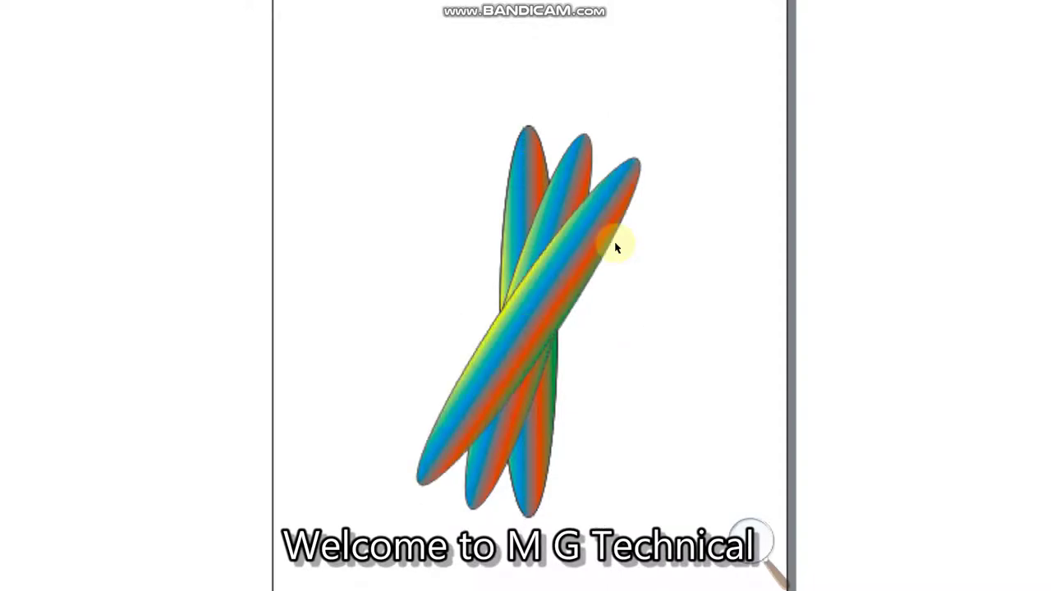
key("ctrl+d")
key("bracketright")
key("ctrl+d")
key("bracketright")
key("ctrl+d")
key("bracketright")
key("ctrl+d")
key("bracketright")
key("ctrl+d")
key("bracketright")
key("ctrl+d")
key("bracketright")
key("ctrl+d")
key("bracketright")
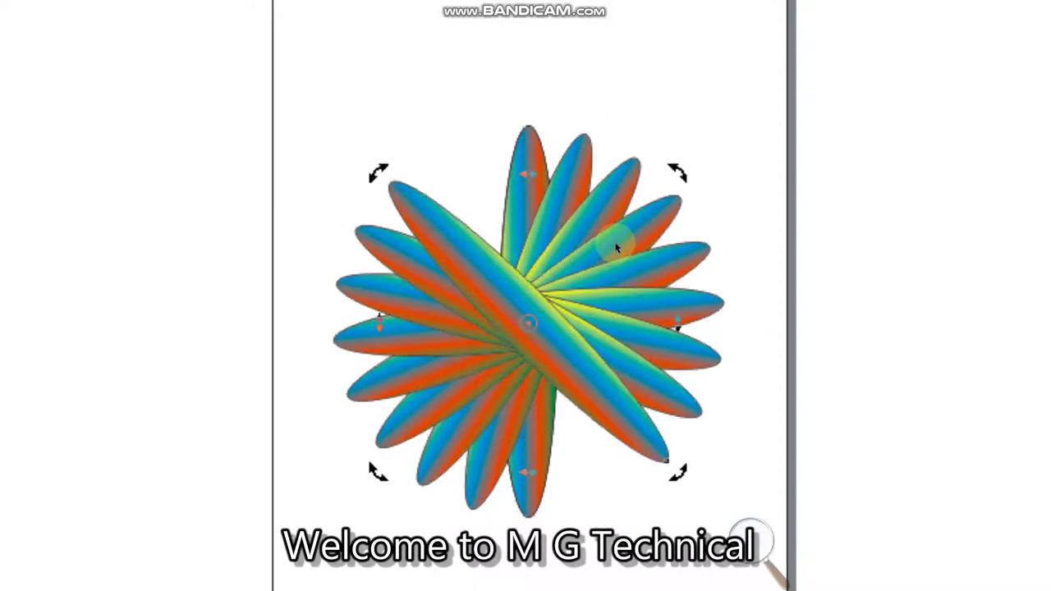
key("ctrl+d")
key("bracketright")
key("ctrl+d")
key("bracketright")
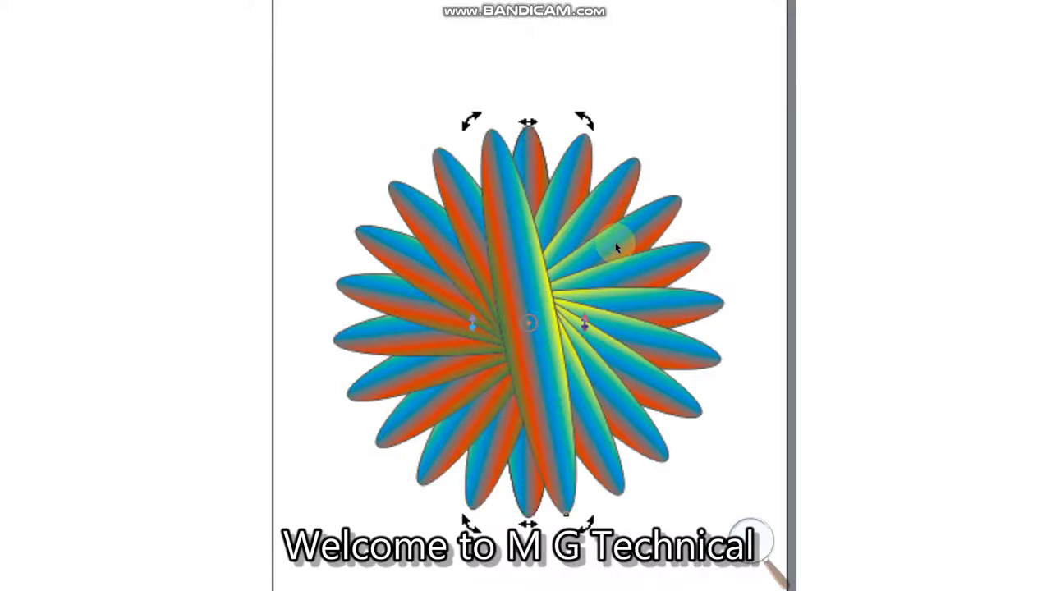
key("super+Escape")
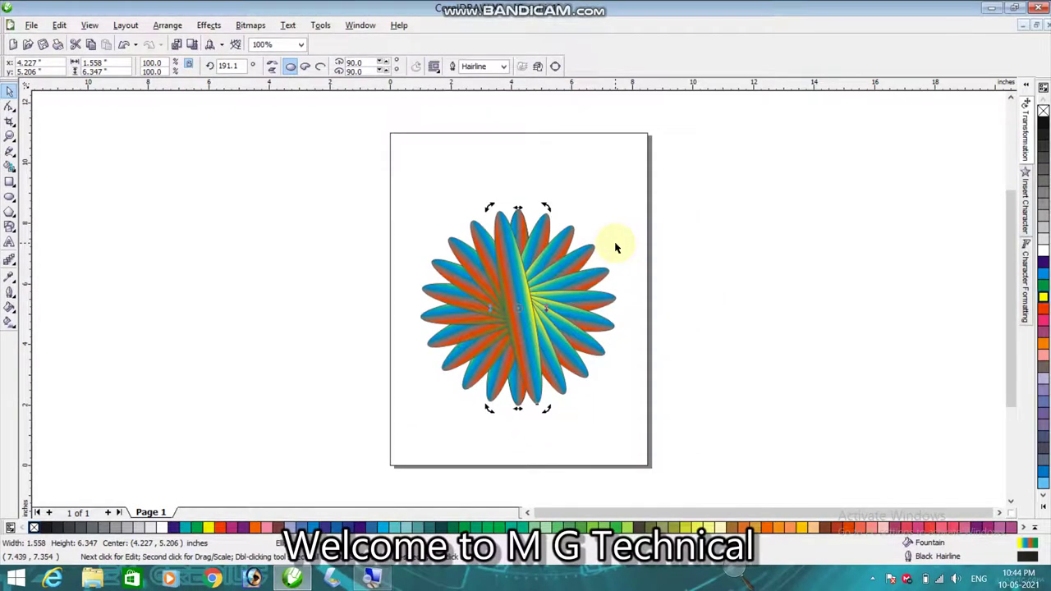
Combine all the flower's ellipses into one curve and set its outline width to None
left_click(401, 204)
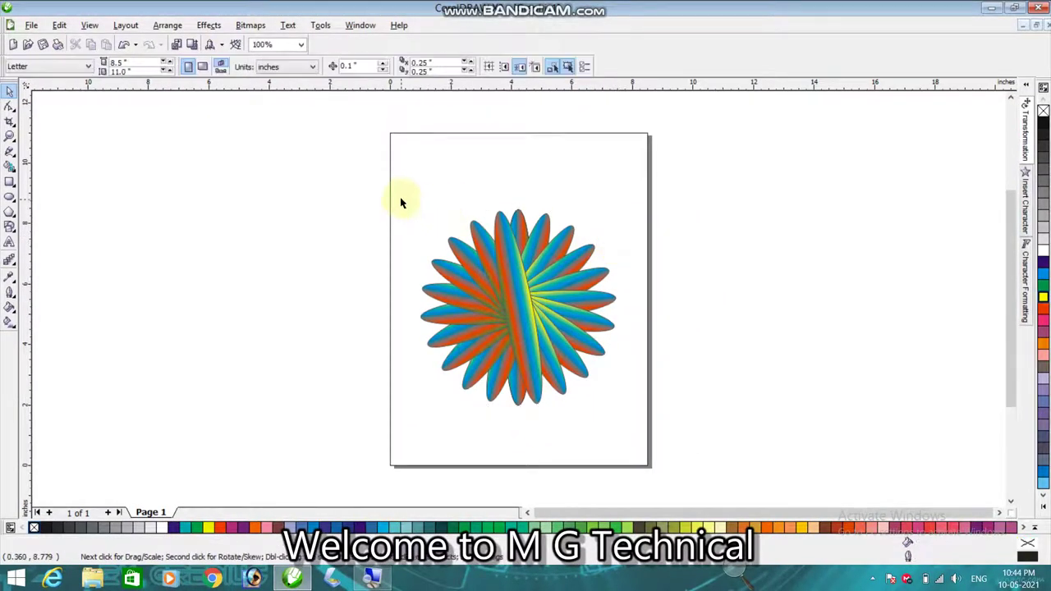
left_click_drag(401, 199, 633, 430)
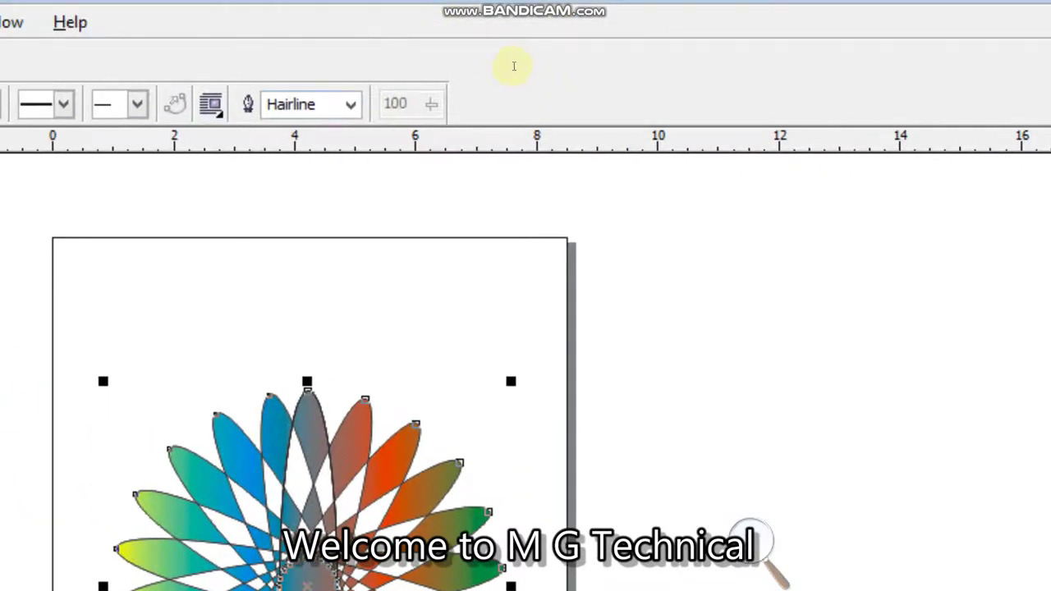
key("Tab")
key("alt+Down")
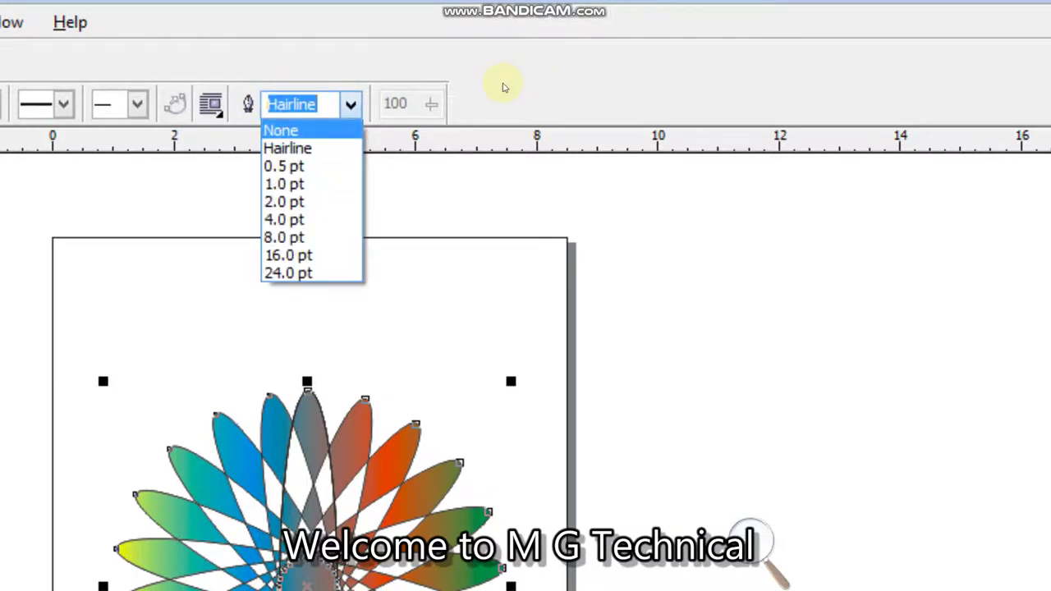
key("Return")
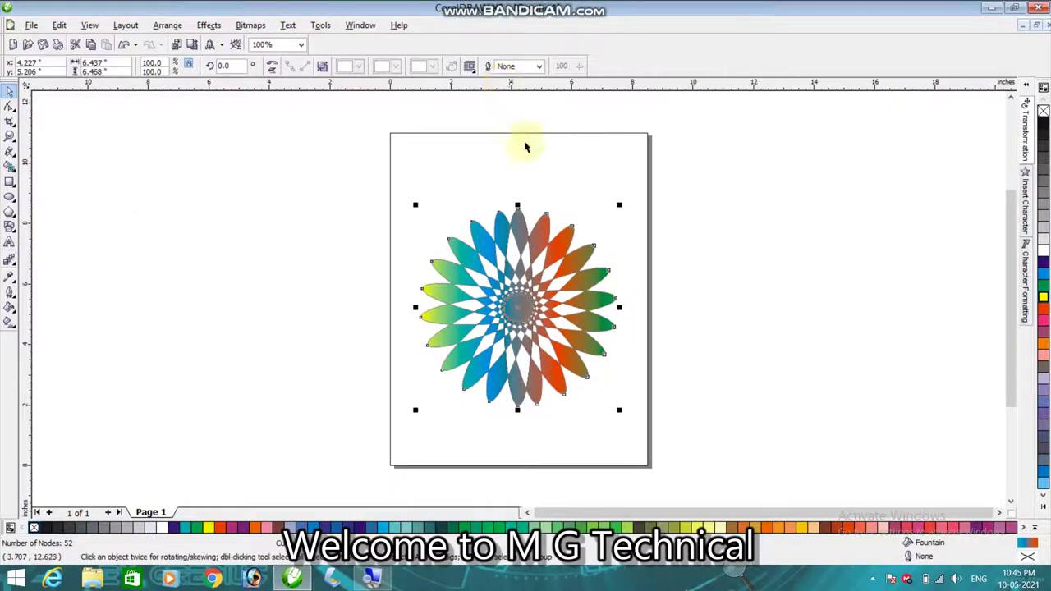
left_click(380, 325)
left_click(413, 200)
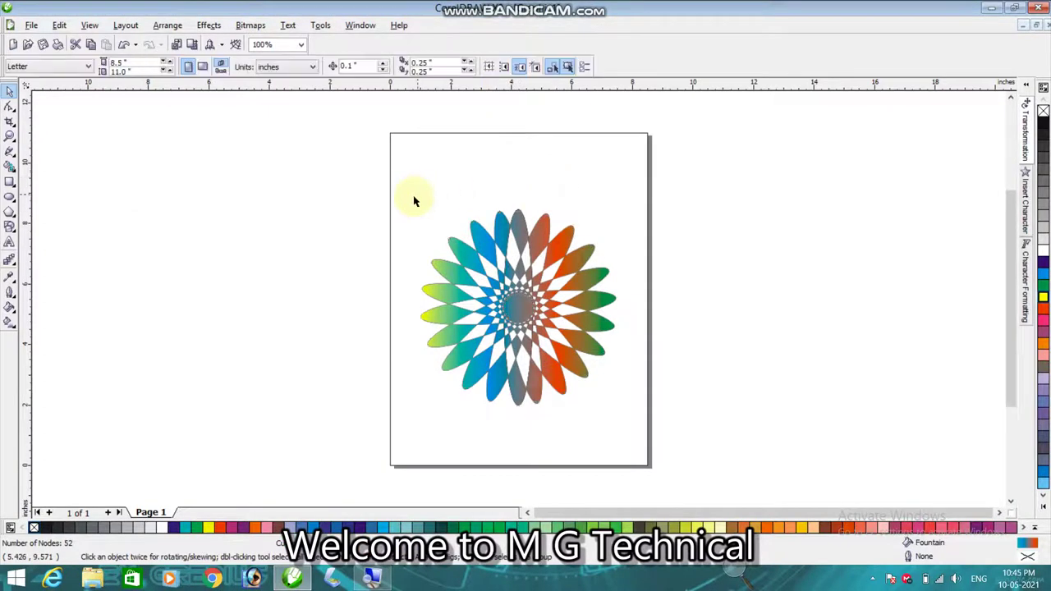
Select the whole flower and start exporting it from the drawing
left_click_drag(389, 195, 642, 415)
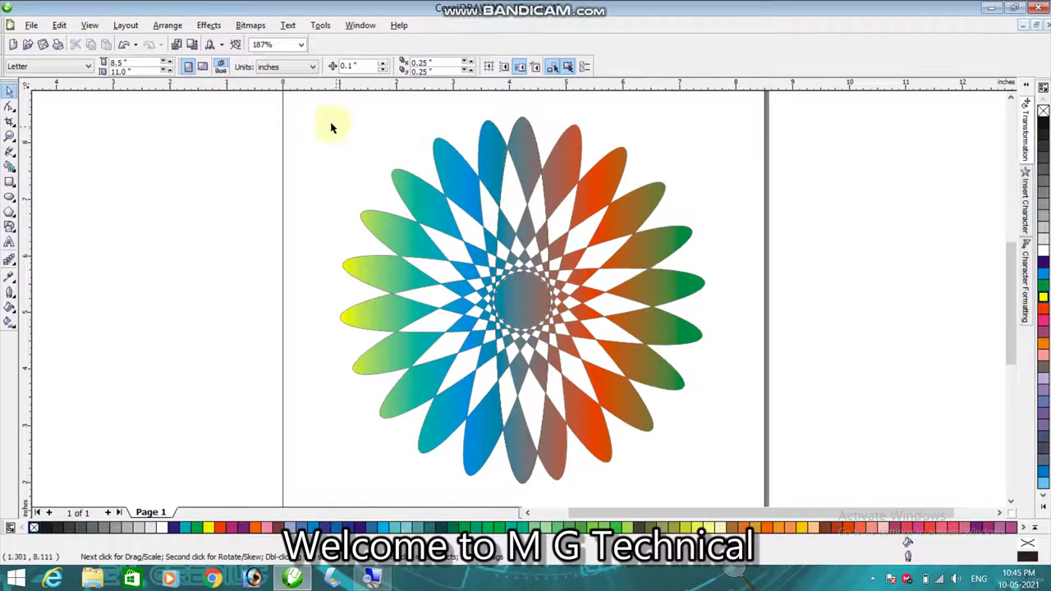
left_click_drag(301, 102, 738, 492)
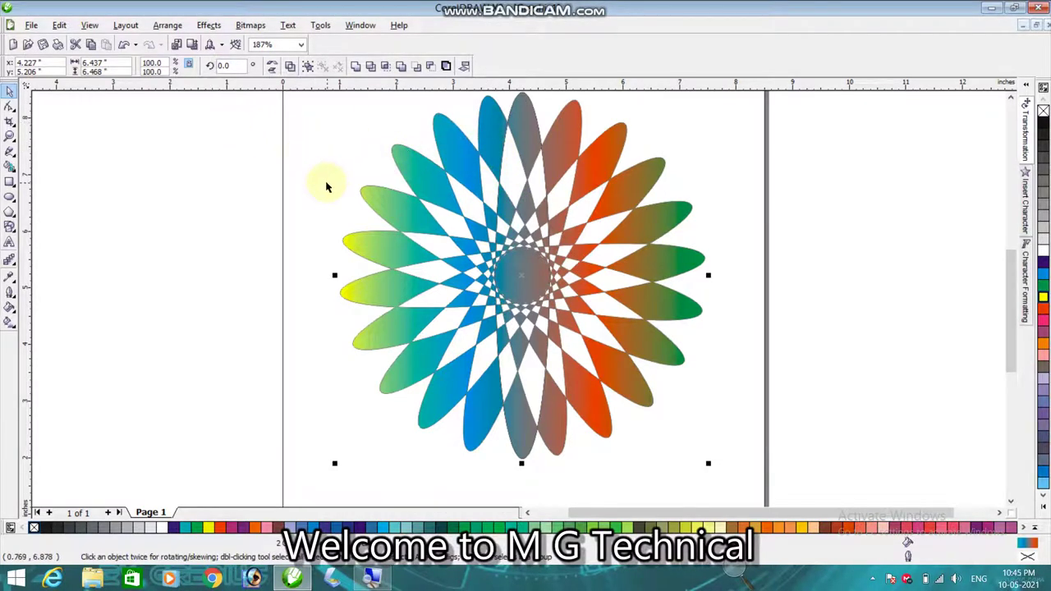
left_click(29, 27)
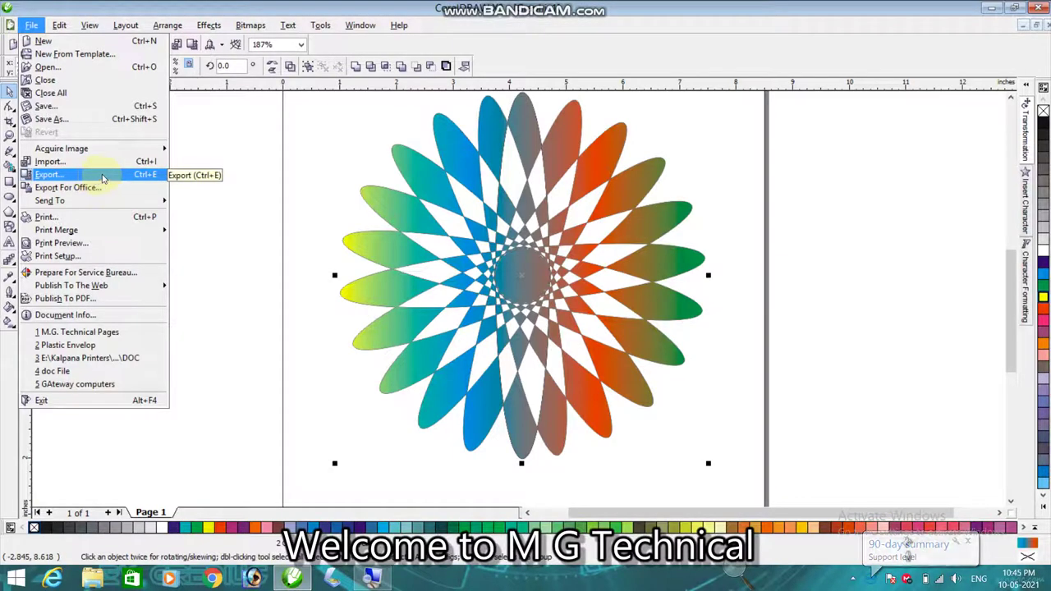
left_click(220, 141)
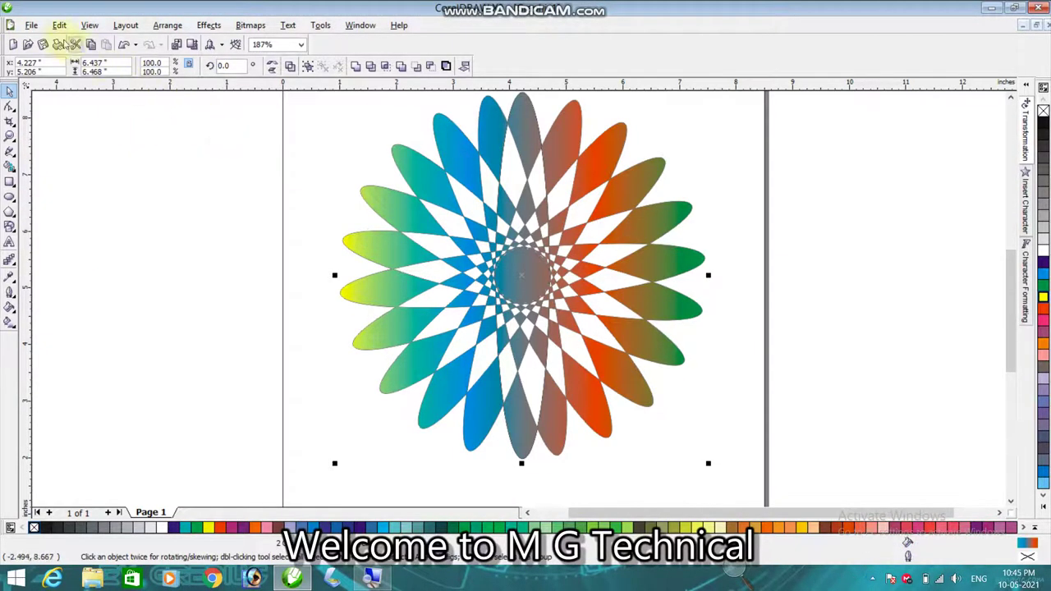
left_click(31, 24)
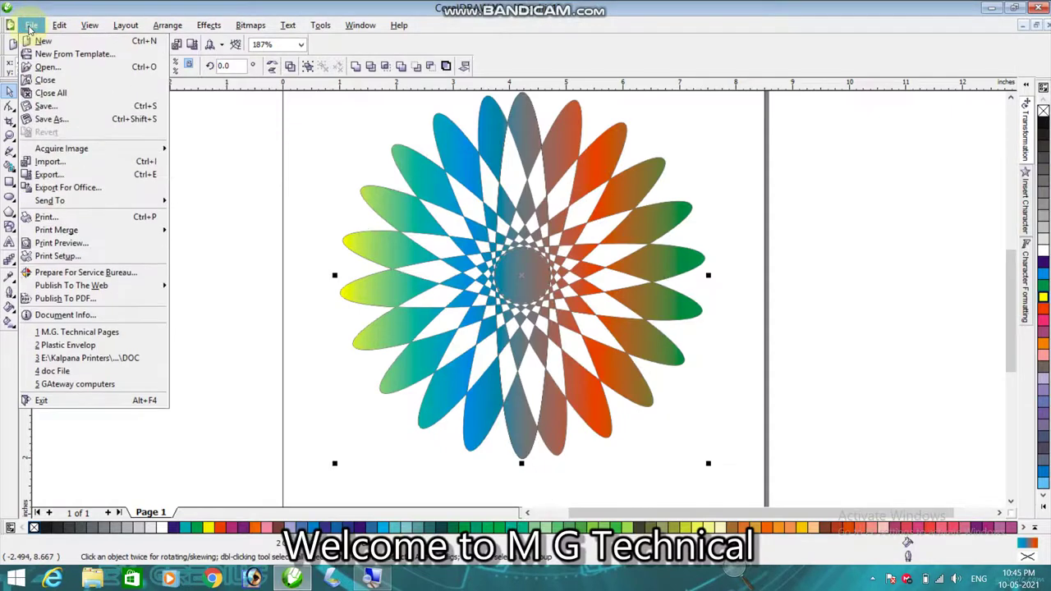
left_click(77, 175)
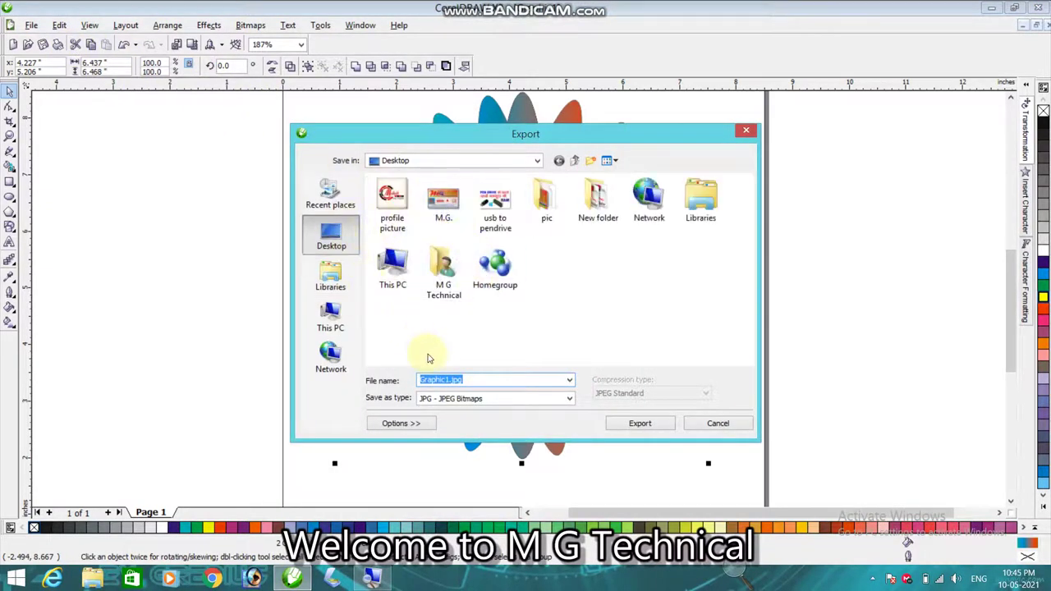
Export the flower to the Desktop as Graphic1.jpg in JPG - JPEG Bitmaps format, at 300 dpi in RGB Color (24-bit)
left_click(554, 399)
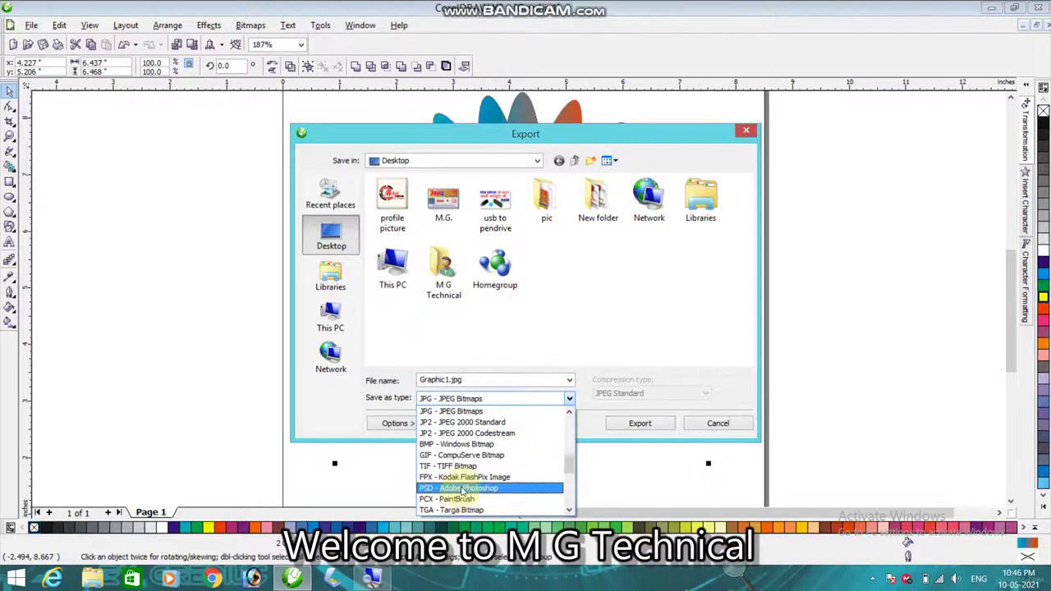
scroll(463, 490, "down", 2)
scroll(464, 468, "up", 2)
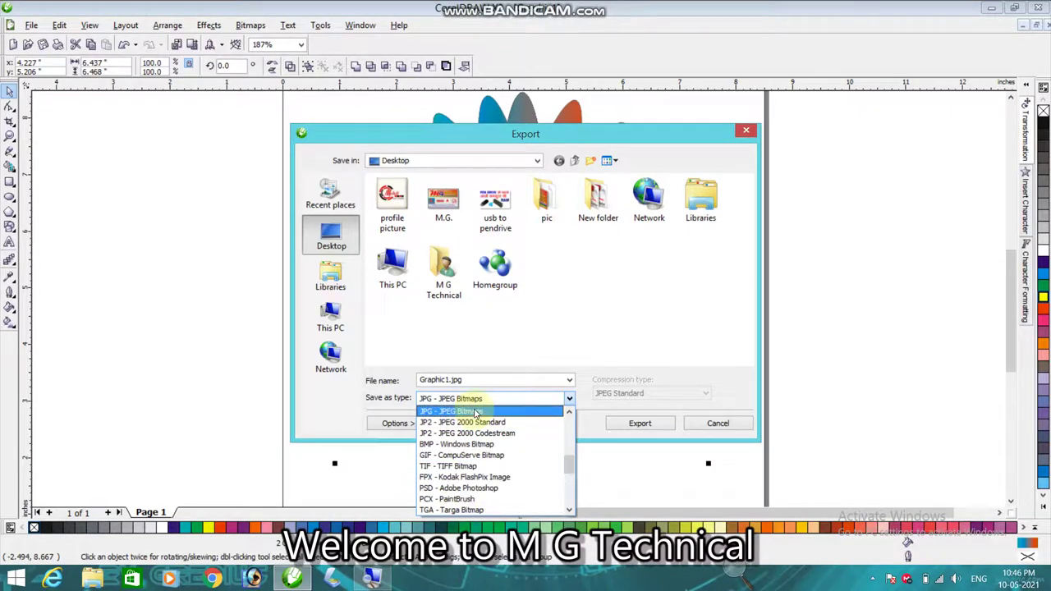
left_click(481, 411)
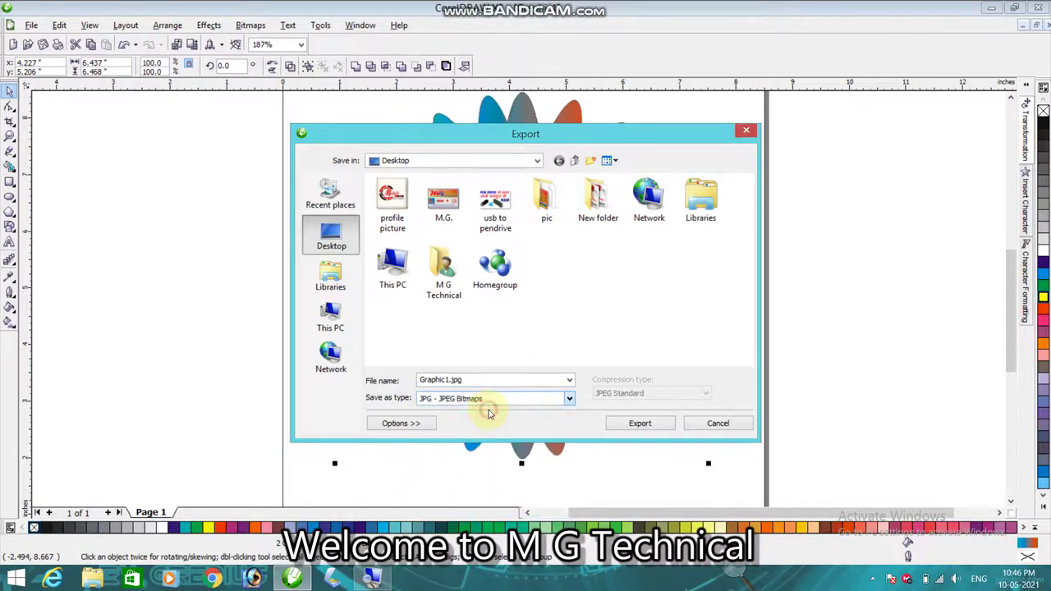
left_click(643, 429)
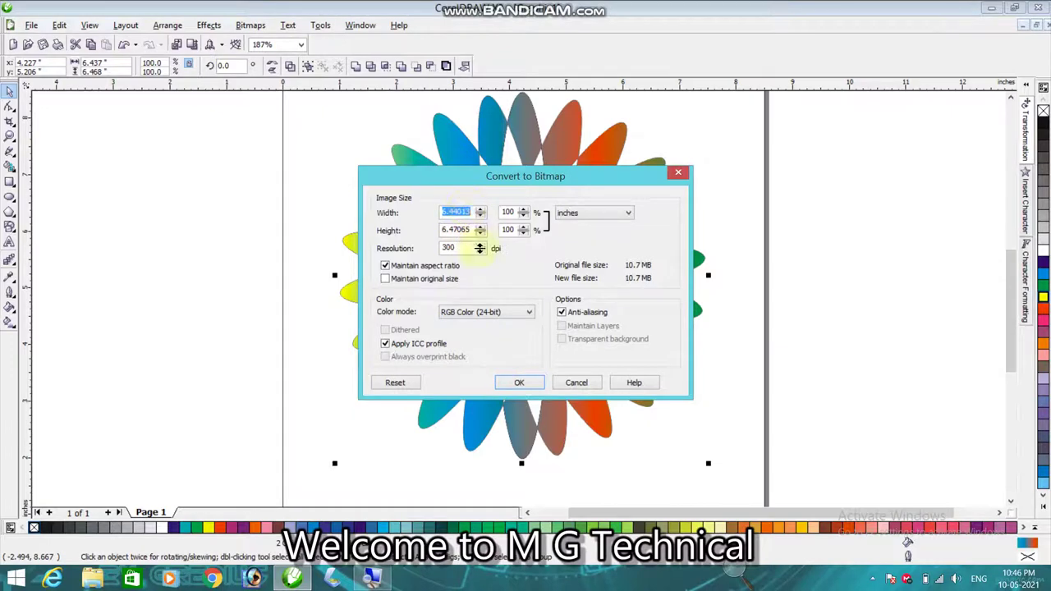
left_click(519, 385)
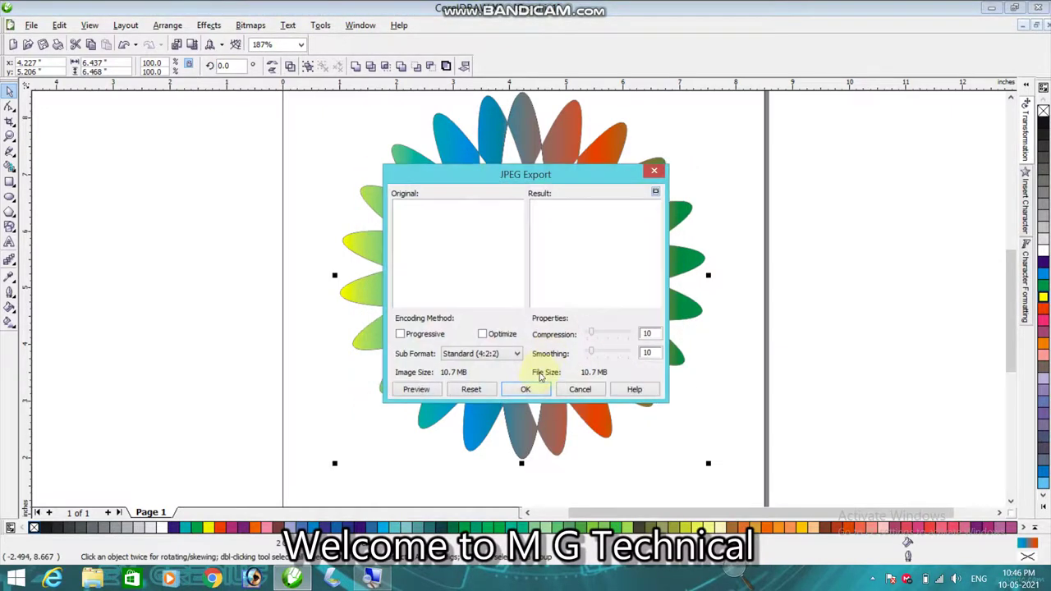
left_click(530, 390)
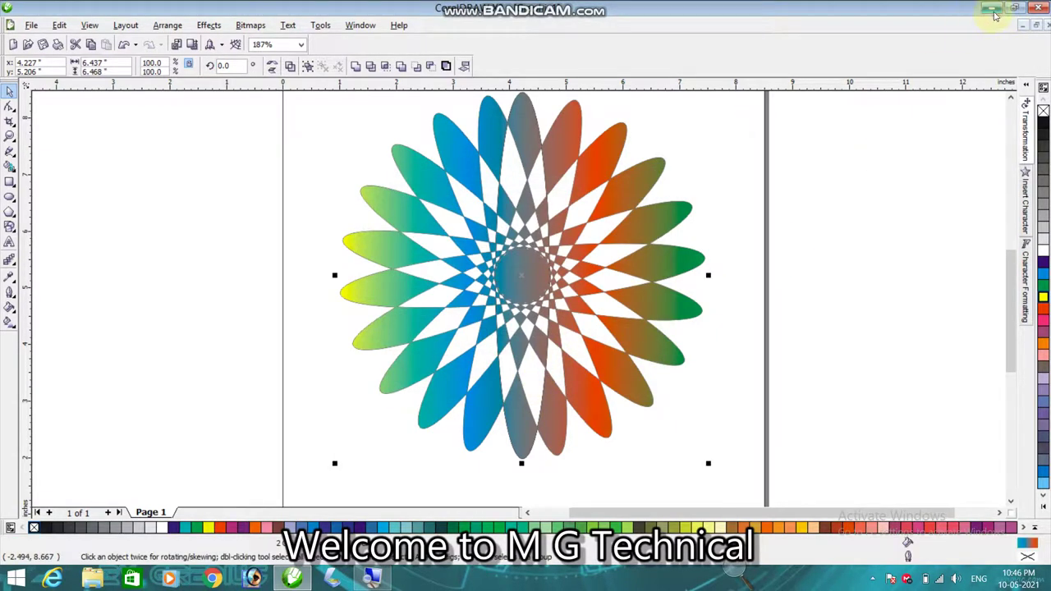
Minimize the drawing window and open the exported Graphic1 image from the desktop
left_click(993, 11)
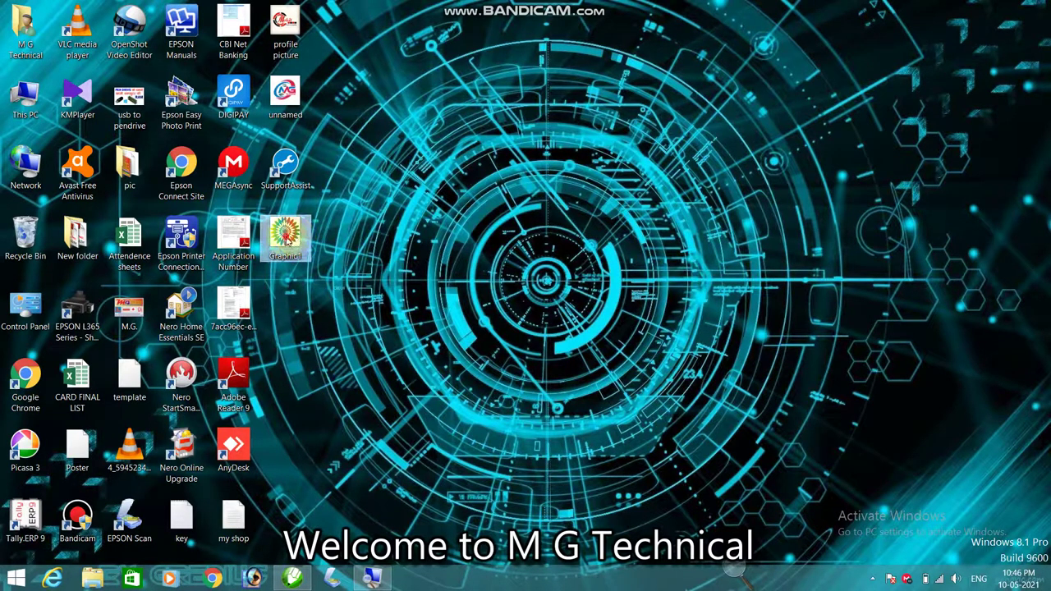
left_click(304, 238)
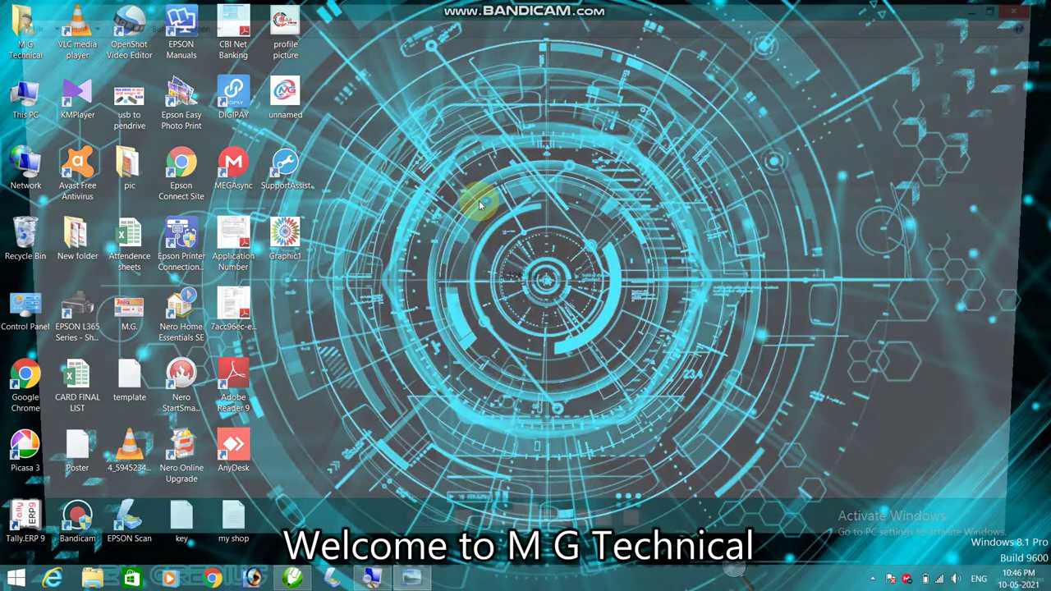